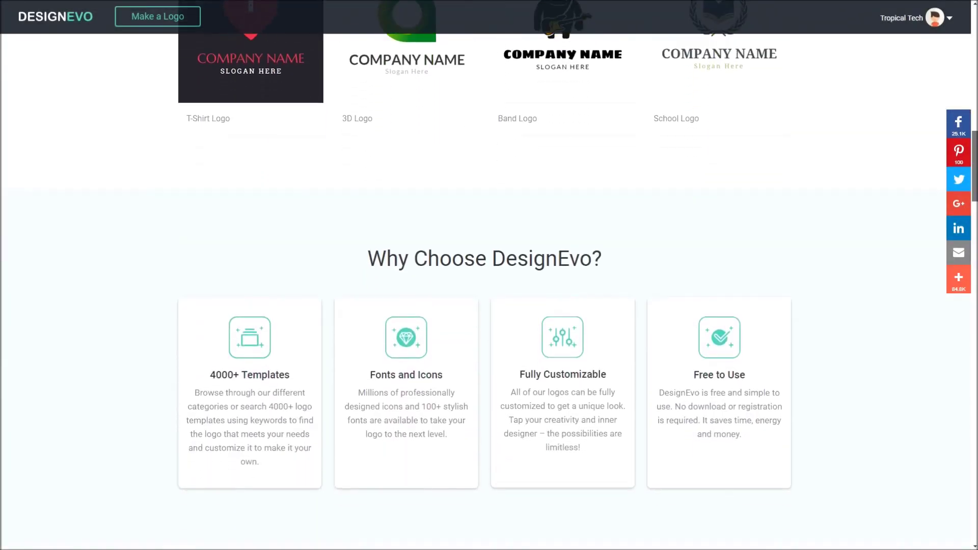
Step: Scroll down the DesignEvo home page until the Popular template gallery appears
scroll(484, 296, down, 3)
scroll(484, 296, down, 2)
scroll(484, 296, down, 3)
scroll(484, 296, down, 3)
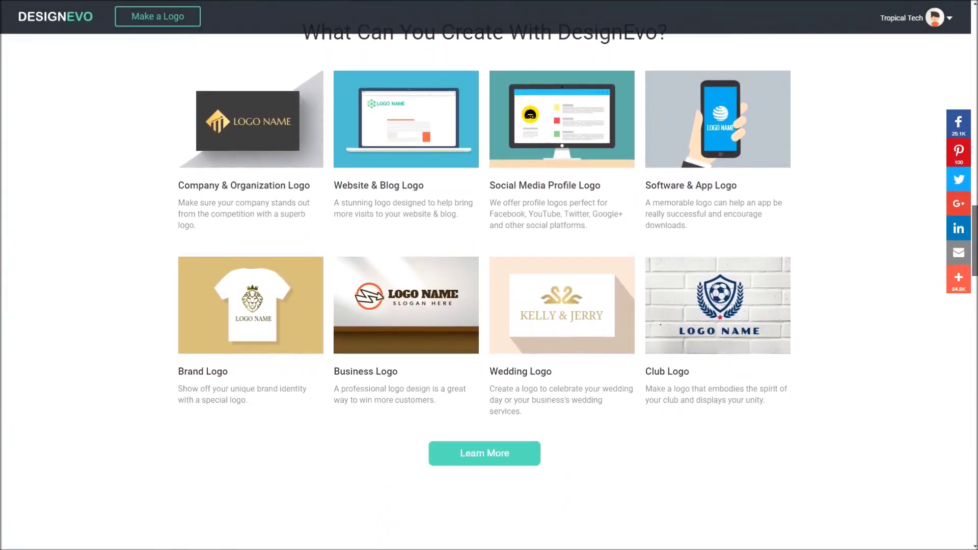
scroll(484, 295, down, 2)
scroll(484, 296, down, 3)
scroll(484, 296, down, 4)
scroll(485, 296, down, 4)
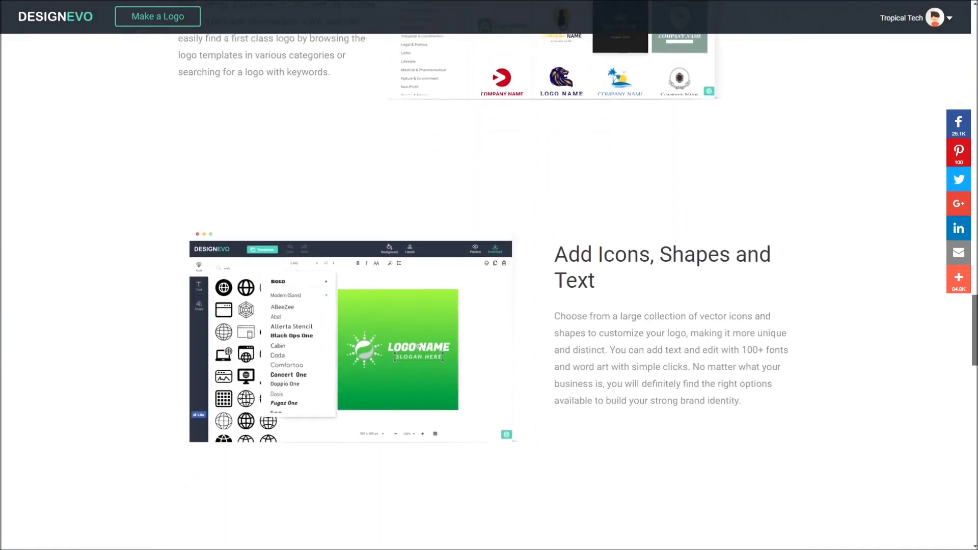
scroll(484, 295, down, 6)
scroll(484, 295, down, 3)
scroll(484, 295, down, 4)
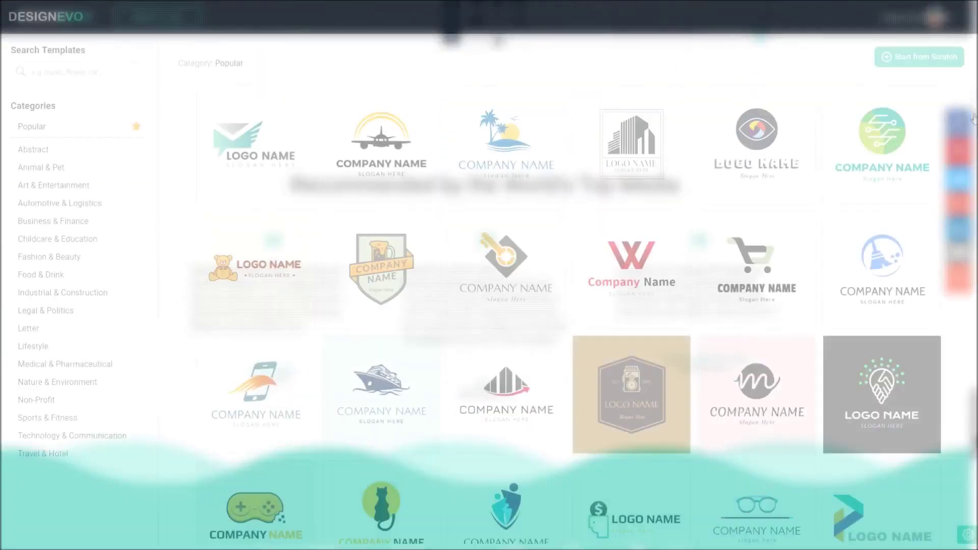
drag(973, 119, 970, 323)
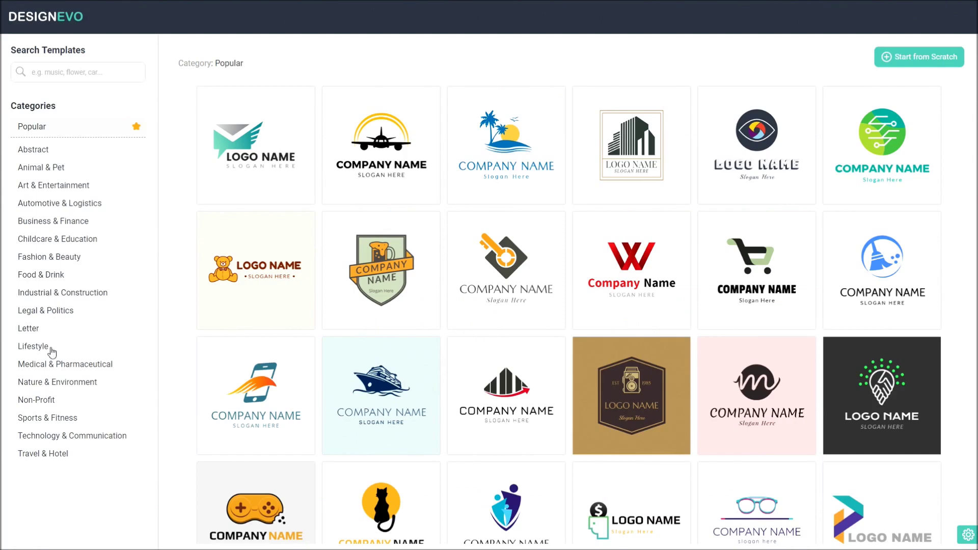
Step: Choose the orange-and-black striped soccer crest from the Sports & Fitness templates
click(50, 418)
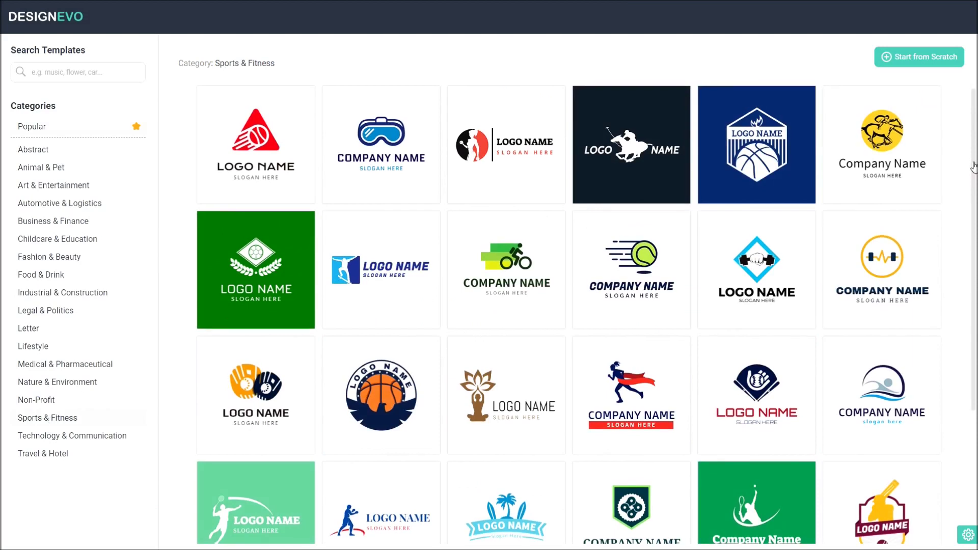
drag(975, 168, 973, 398)
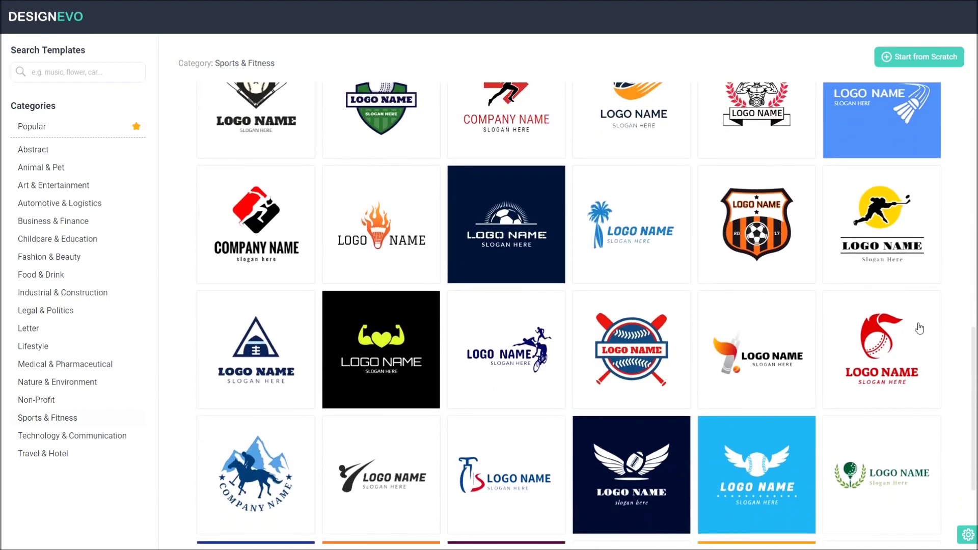
click(774, 197)
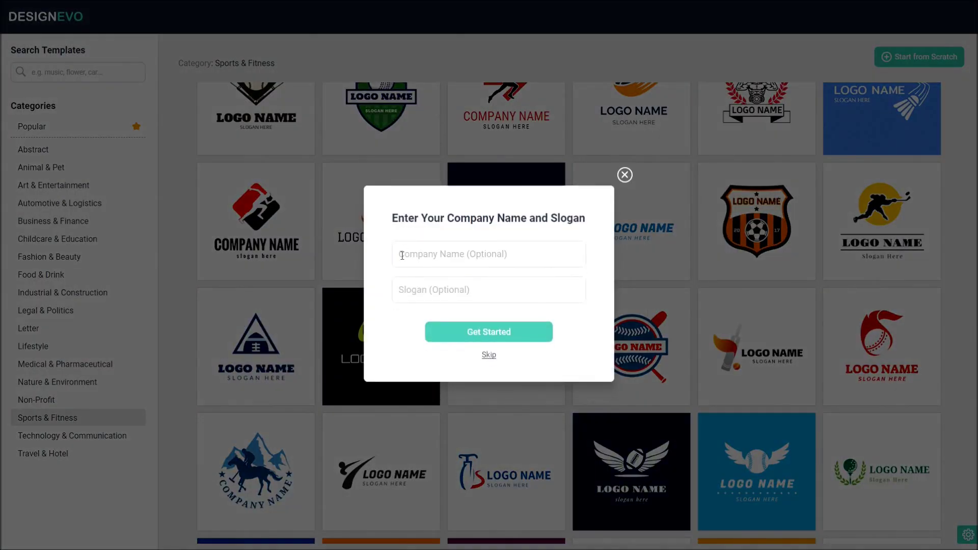
Step: Skip the name prompt, then trial cyan on LOGO NAME before restoring it to black
click(490, 356)
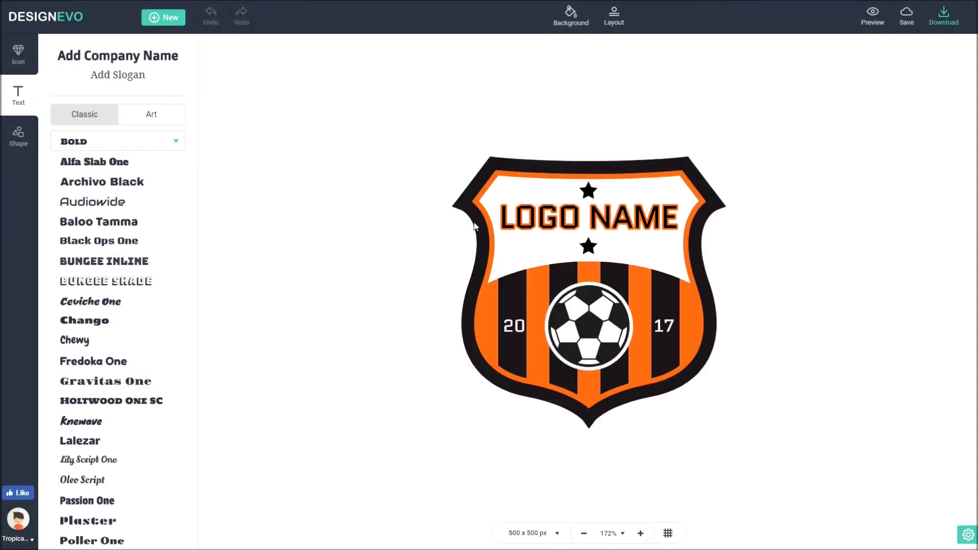
click(527, 216)
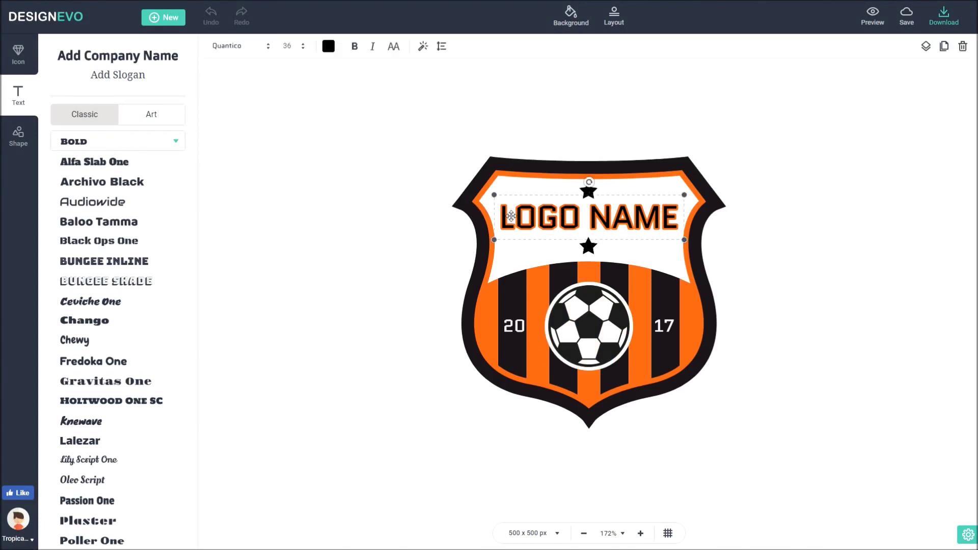
click(328, 47)
click(376, 161)
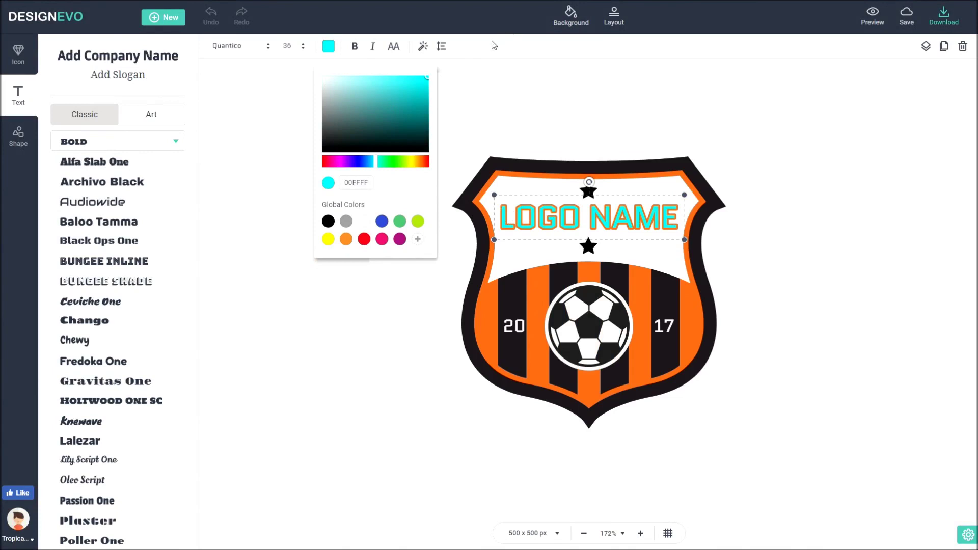
drag(404, 89, 397, 152)
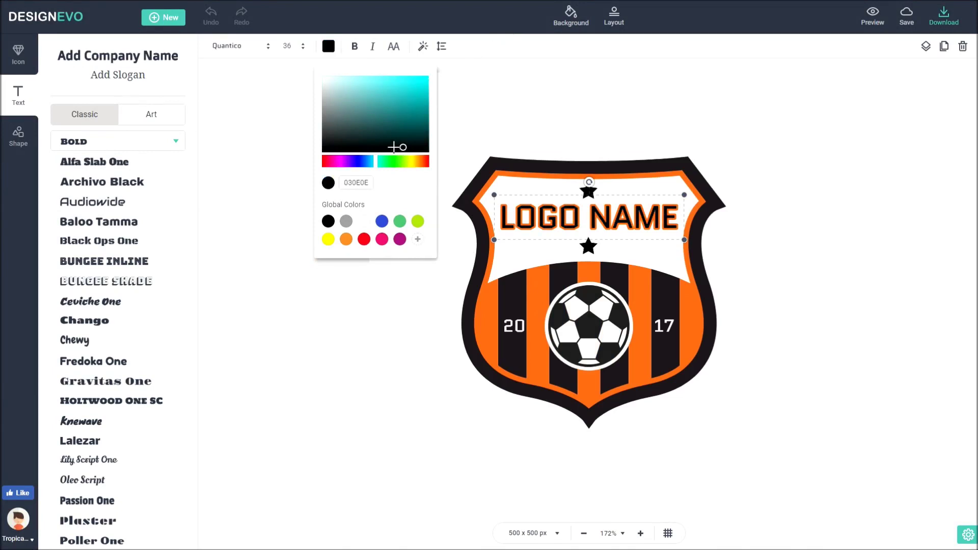
click(345, 324)
click(484, 318)
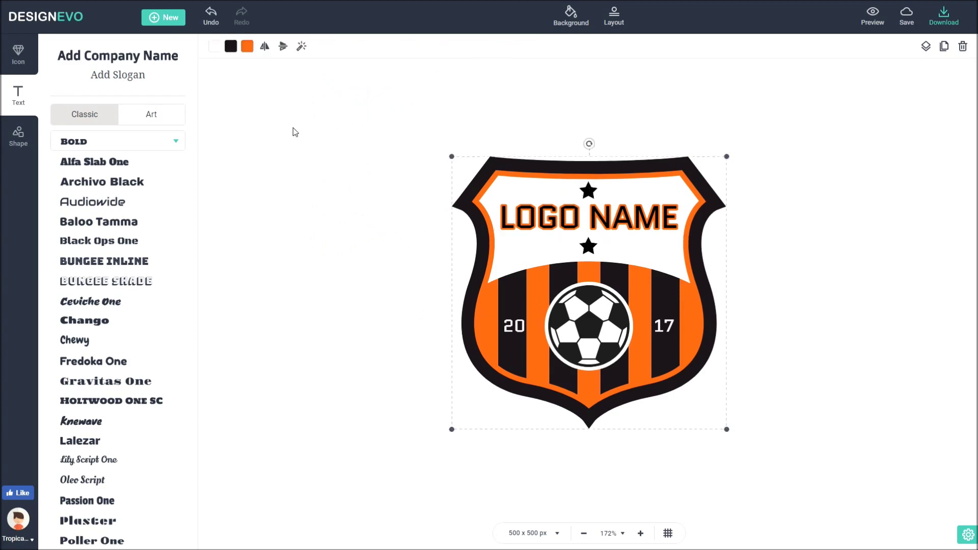
click(215, 47)
drag(286, 133, 133, 214)
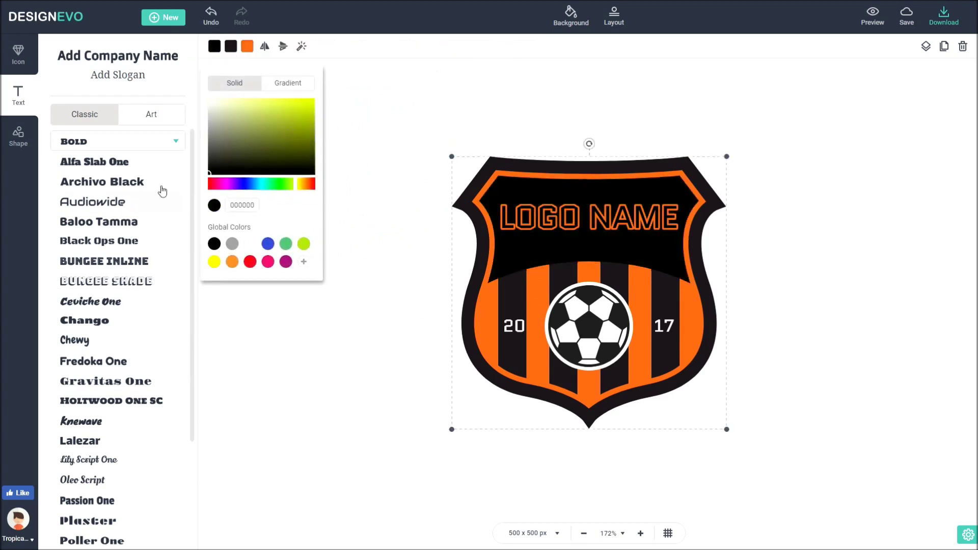
click(214, 261)
click(329, 57)
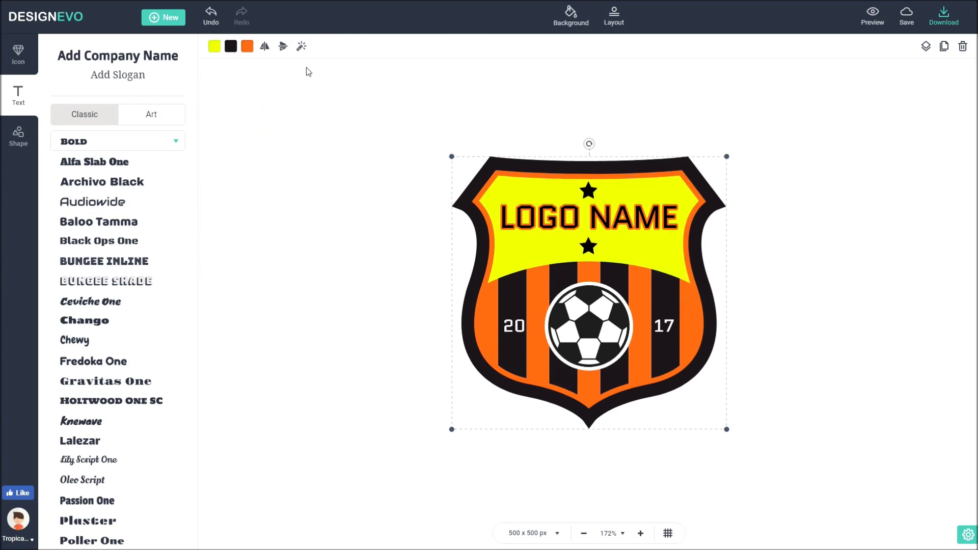
click(214, 46)
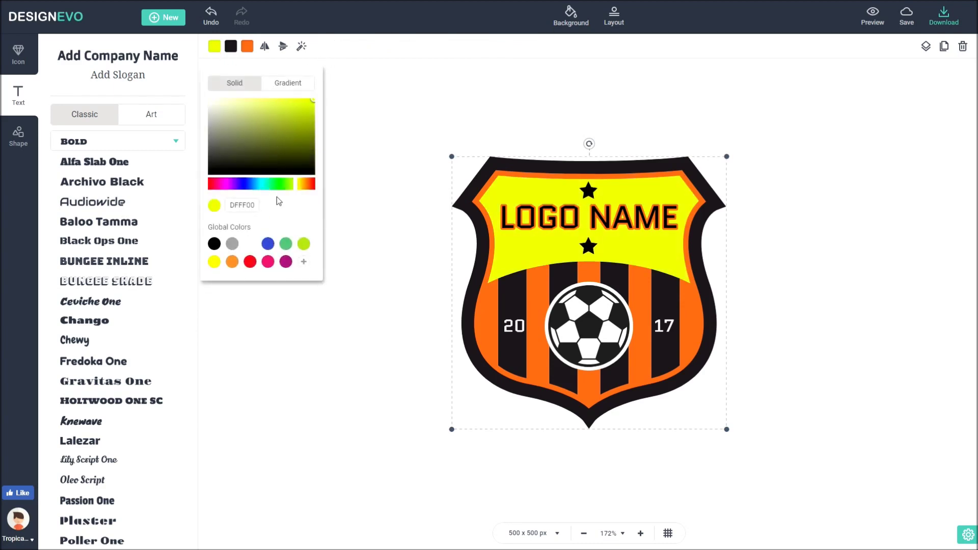
click(294, 84)
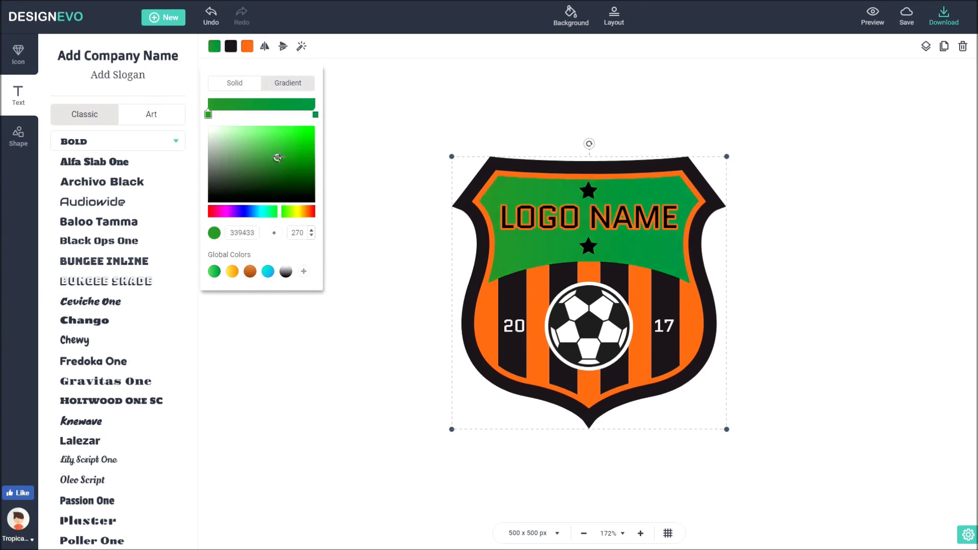
click(315, 114)
drag(269, 162, 203, 126)
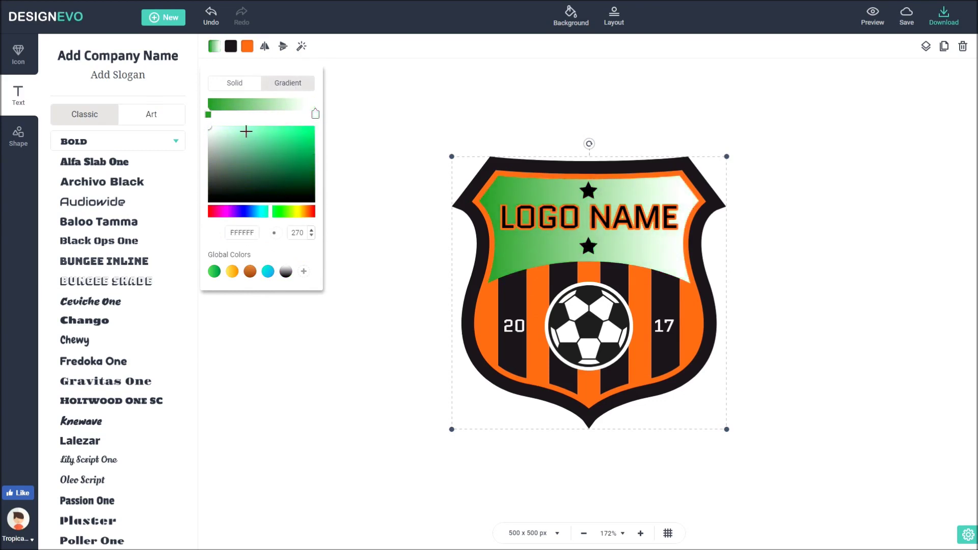
click(208, 114)
mouse_move(228, 134)
mouse_down()
mouse_move(219, 148)
mouse_move(202, 144)
mouse_up()
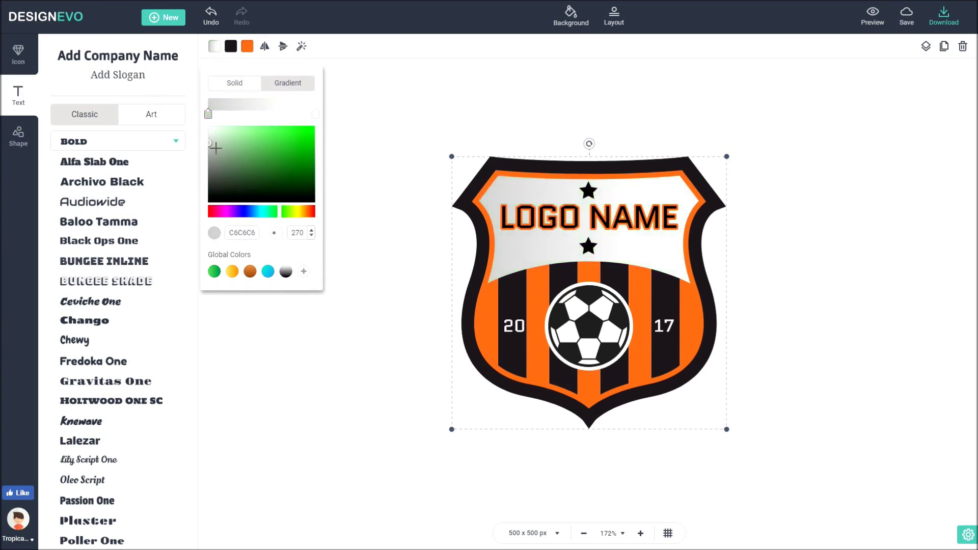
drag(214, 148, 205, 133)
click(232, 333)
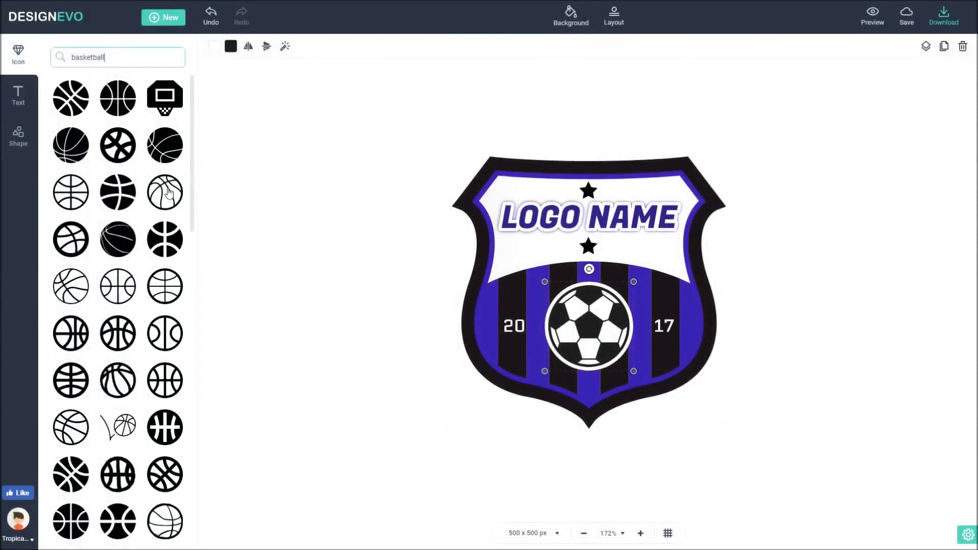
Step: Swap the soccer ball for basketball icons, settling on an outlined basketball
click(169, 192)
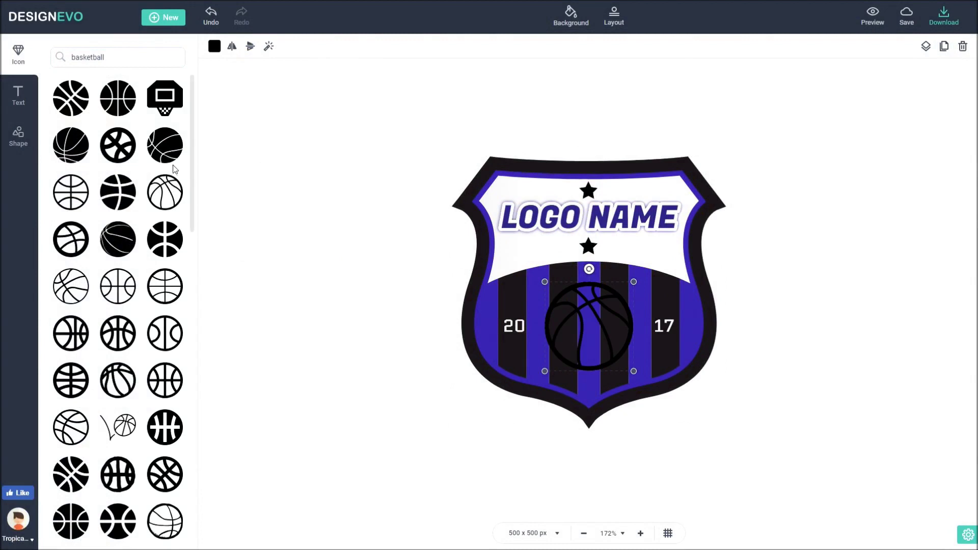
click(87, 199)
click(181, 207)
click(169, 285)
click(163, 340)
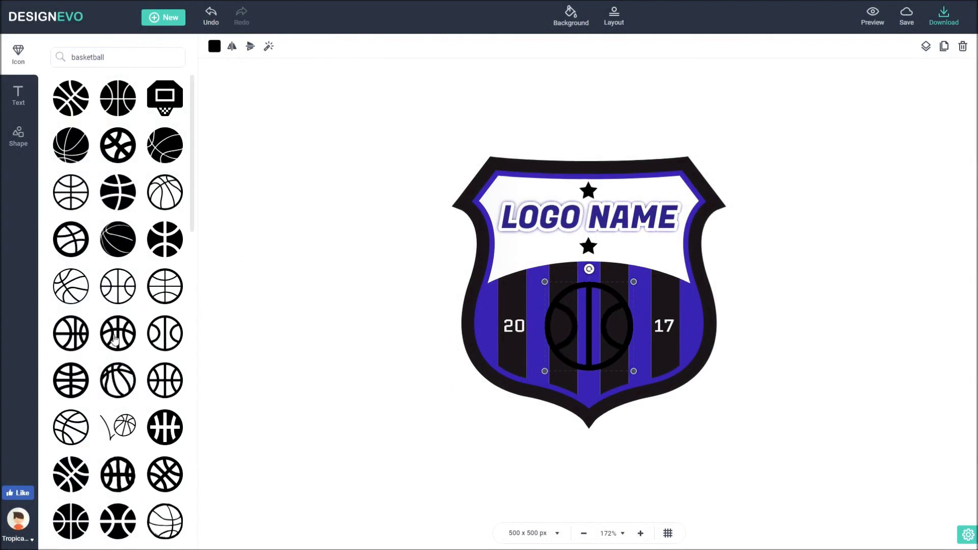
click(115, 340)
click(80, 109)
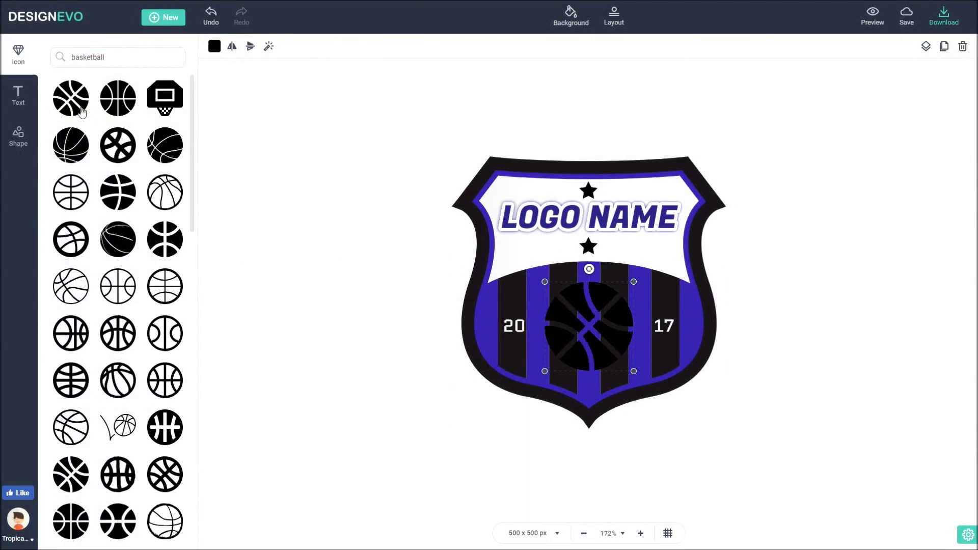
click(169, 203)
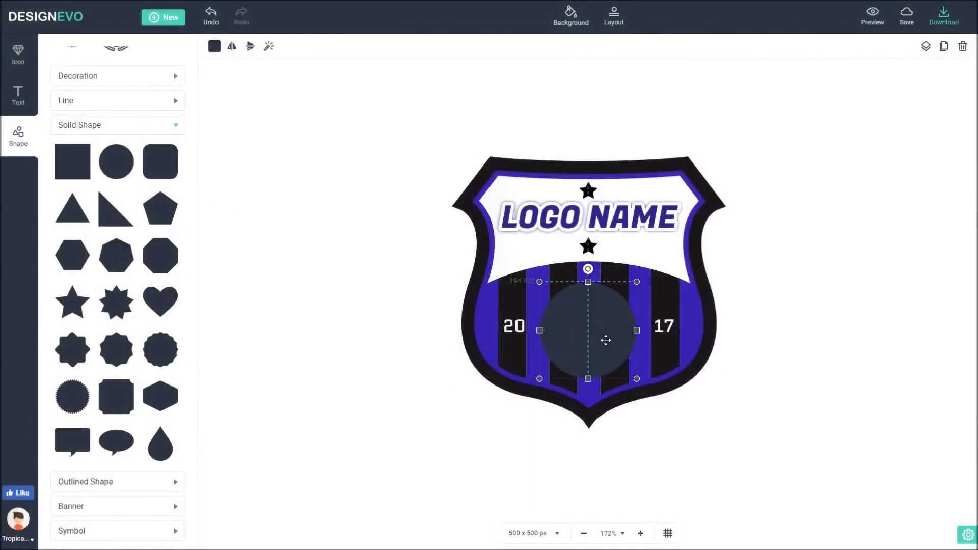
Step: Fit the dark circle over the basketball and send it behind the ball's lines
drag(606, 340, 606, 336)
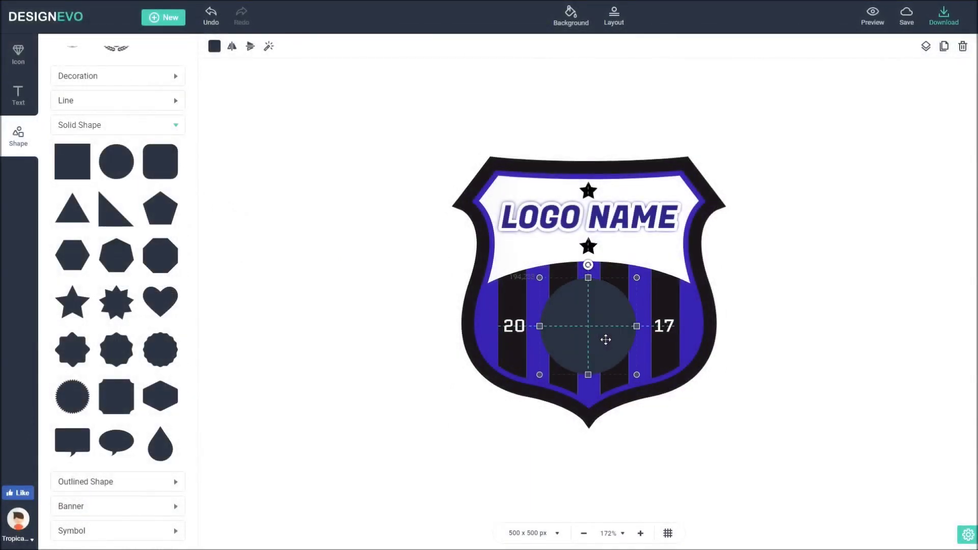
mouse_move(637, 375)
mouse_down()
mouse_move(617, 364)
mouse_move(632, 369)
mouse_up()
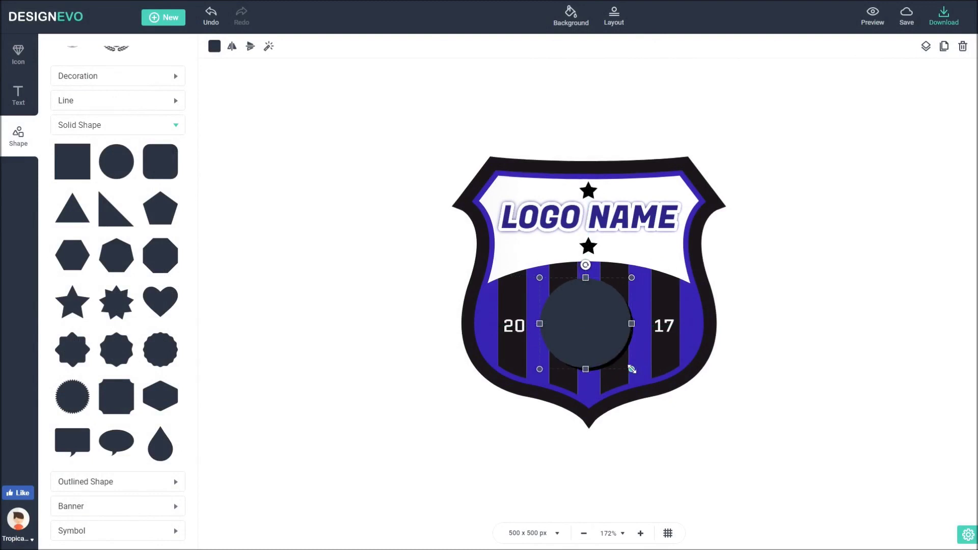
drag(604, 337, 609, 340)
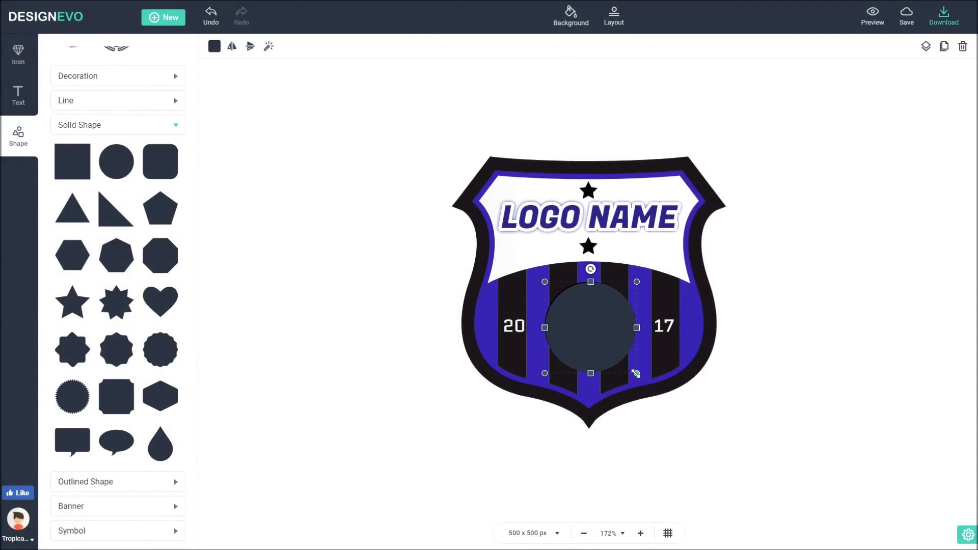
drag(637, 373, 631, 369)
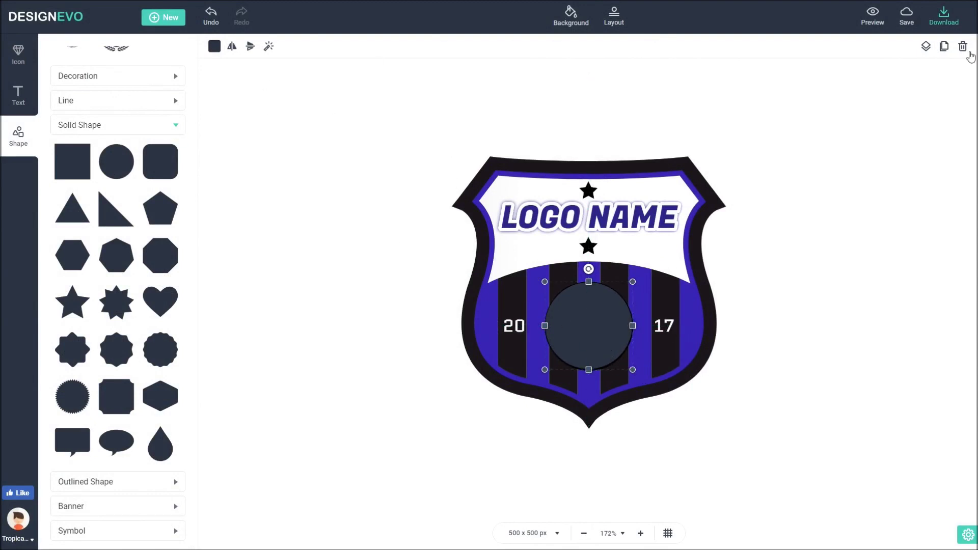
click(928, 47)
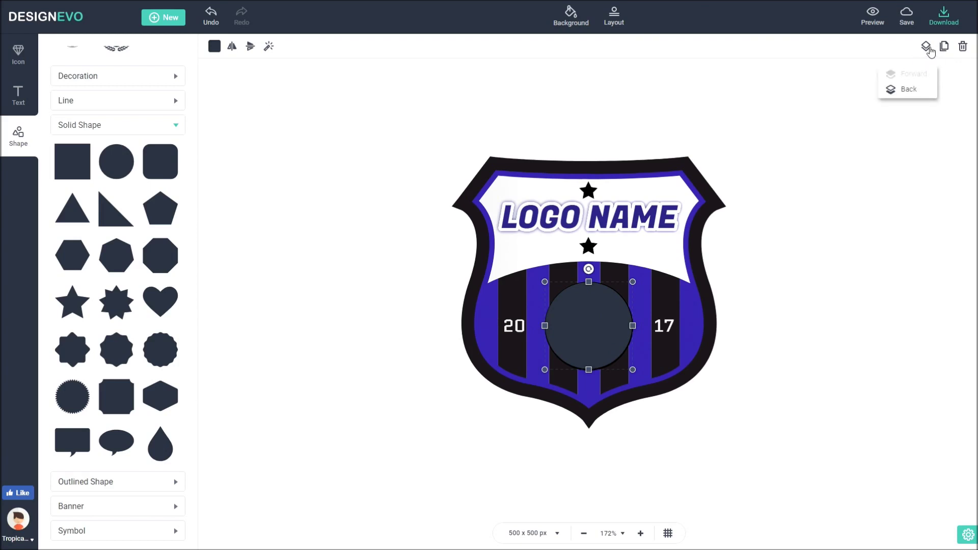
click(909, 91)
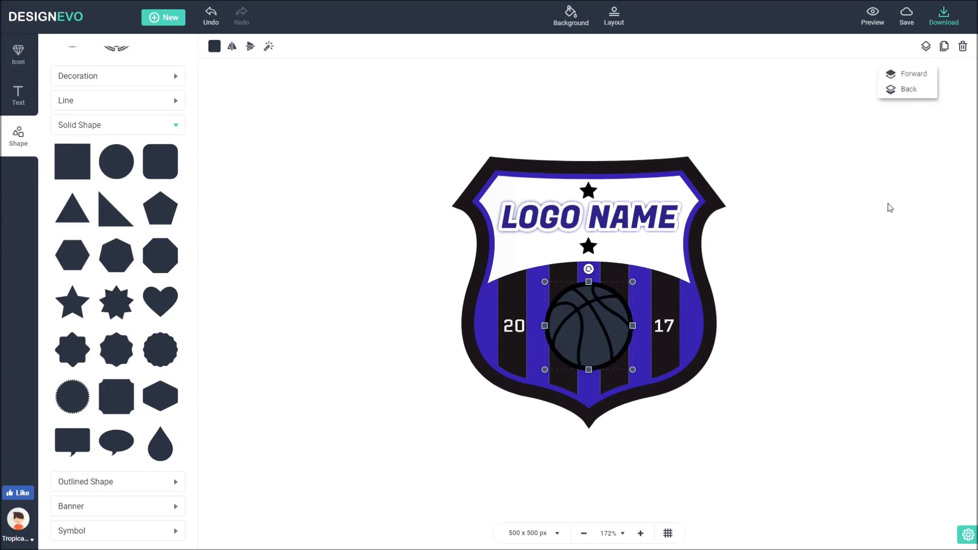
Step: Give the circle a bright orange fill
click(214, 46)
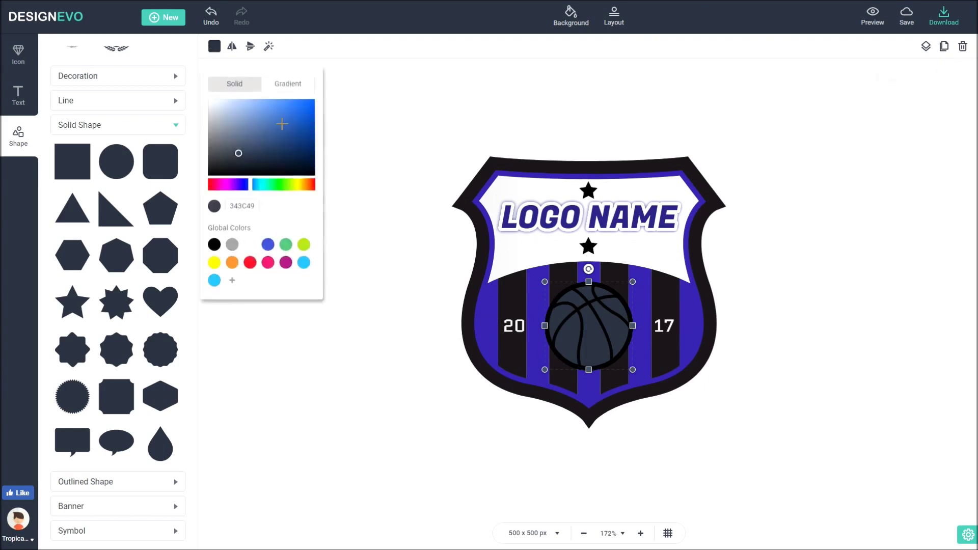
click(295, 182)
drag(295, 181, 313, 187)
drag(290, 120, 313, 99)
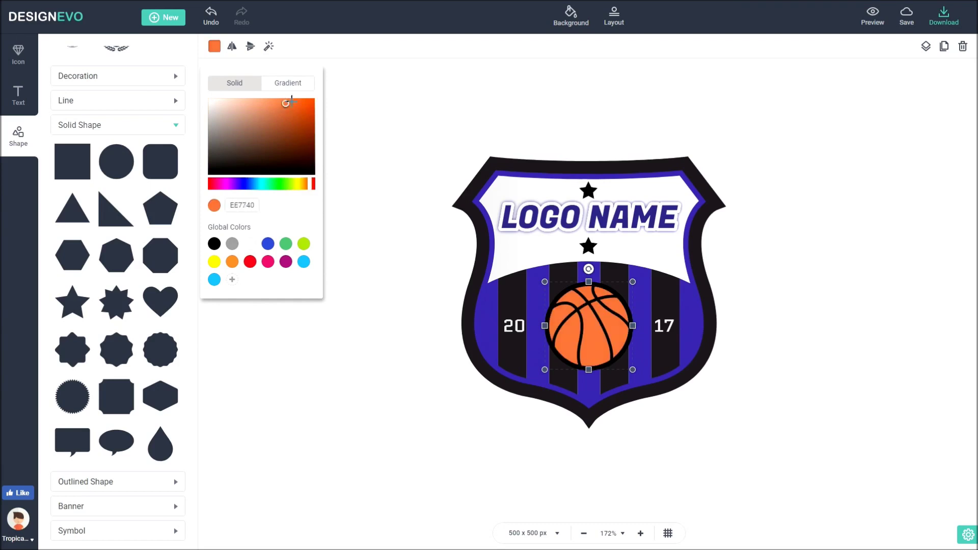
click(382, 164)
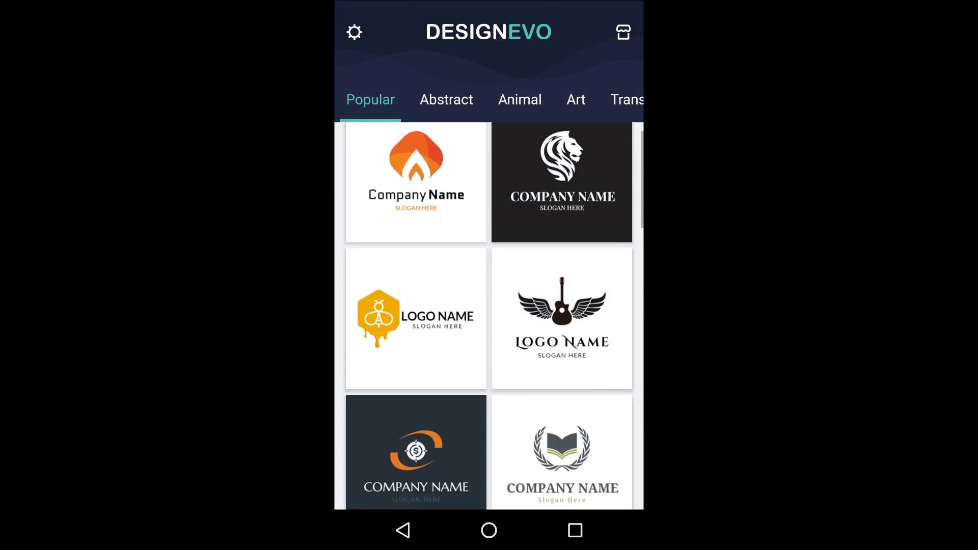
Step: Scroll through the logo gallery and store packs to the flame Company Name template
scroll(490, 316, down, 5)
scroll(489, 316, down, 3)
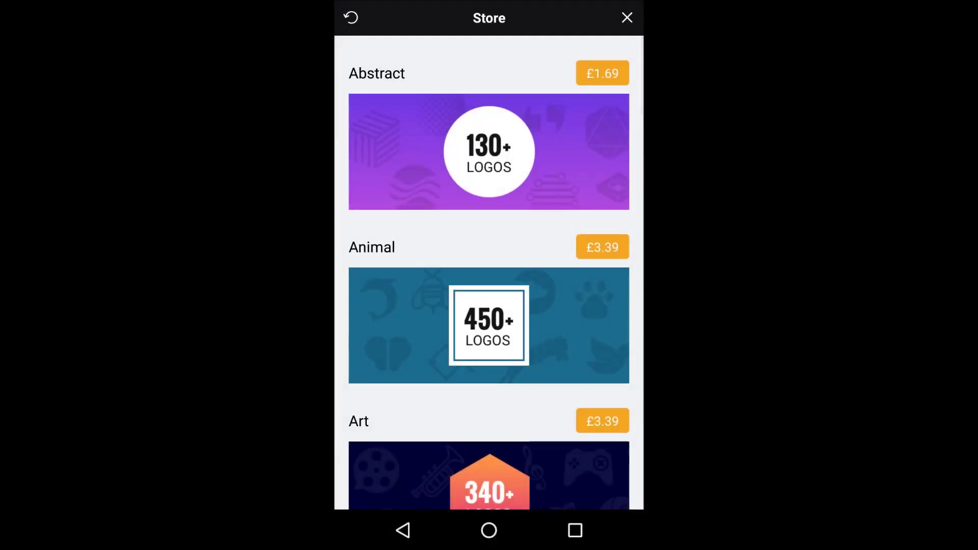
scroll(489, 276, down, 2)
scroll(489, 275, down, 1)
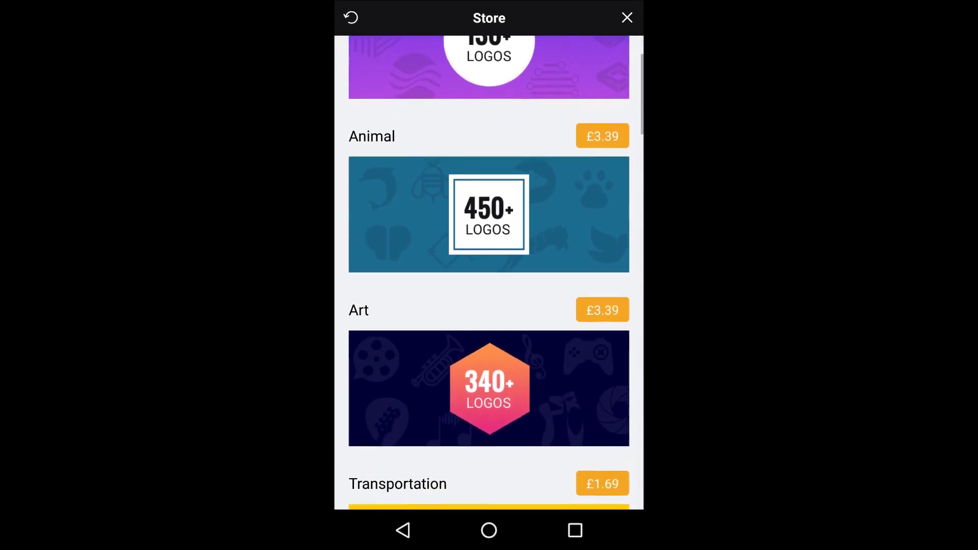
scroll(490, 275, down, 1)
scroll(489, 275, down, 1)
scroll(489, 276, down, 1)
scroll(490, 275, down, 1)
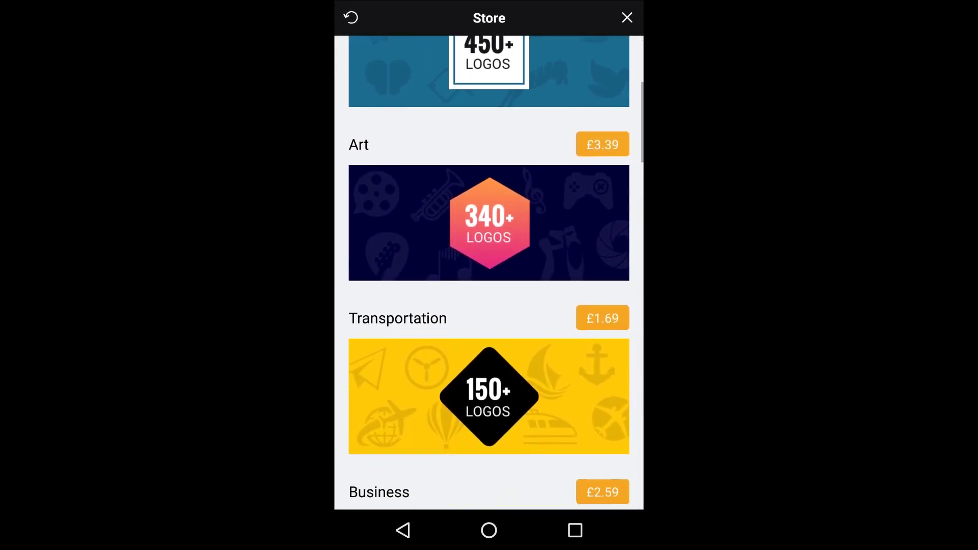
scroll(489, 275, down, 1)
scroll(489, 275, down, 1)
scroll(489, 275, down, 1)
scroll(489, 275, down, 1)
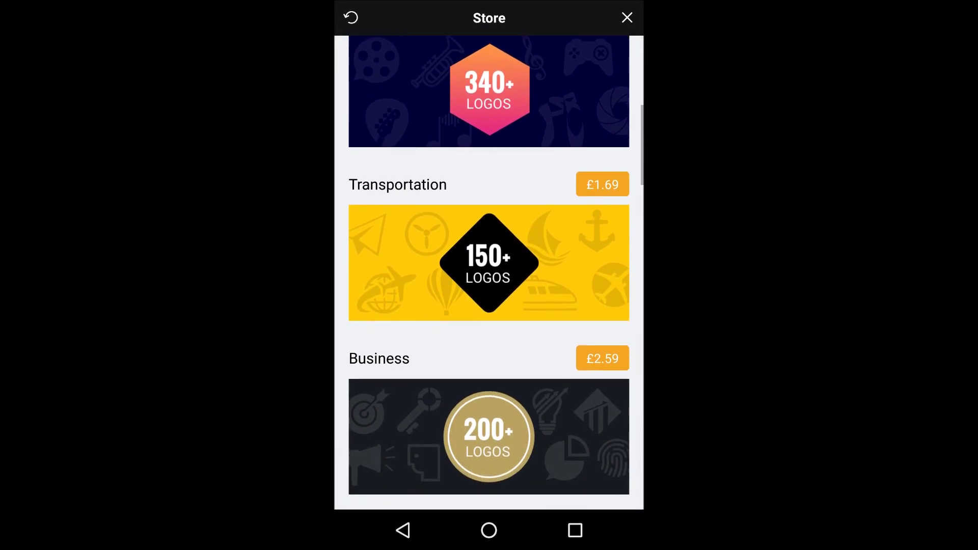
scroll(489, 276, down, 1)
scroll(489, 276, down, 1)
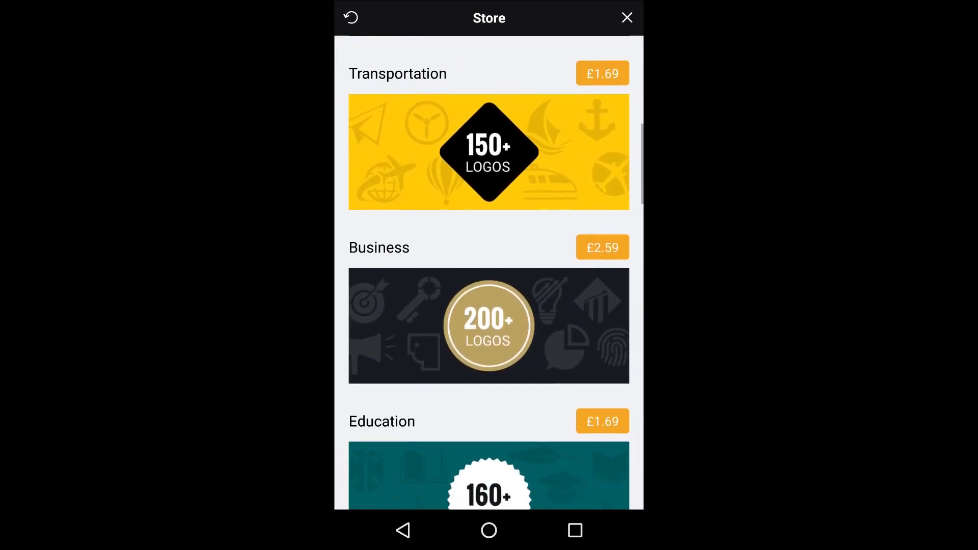
scroll(490, 275, down, 1)
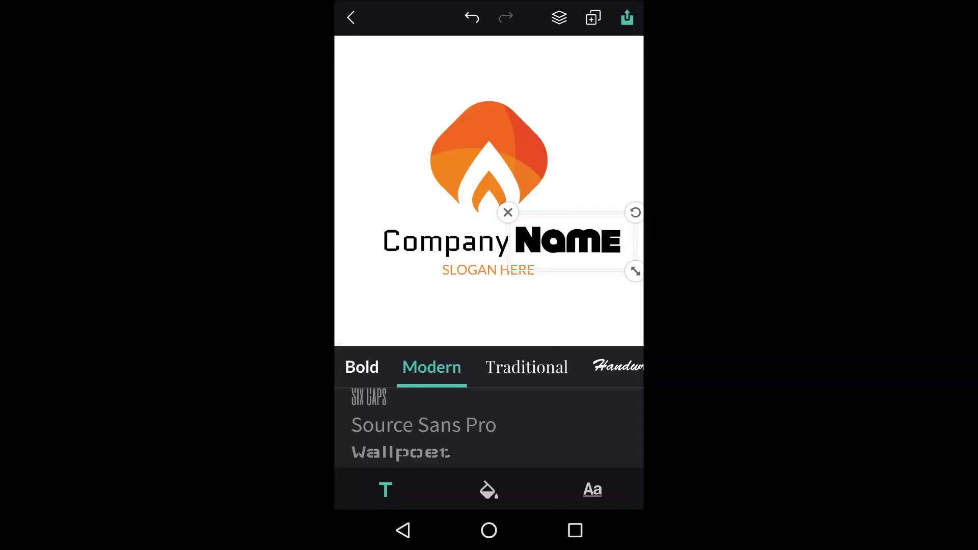
Step: Colour the word Name red-orange and deselect it
click(488, 490)
click(464, 432)
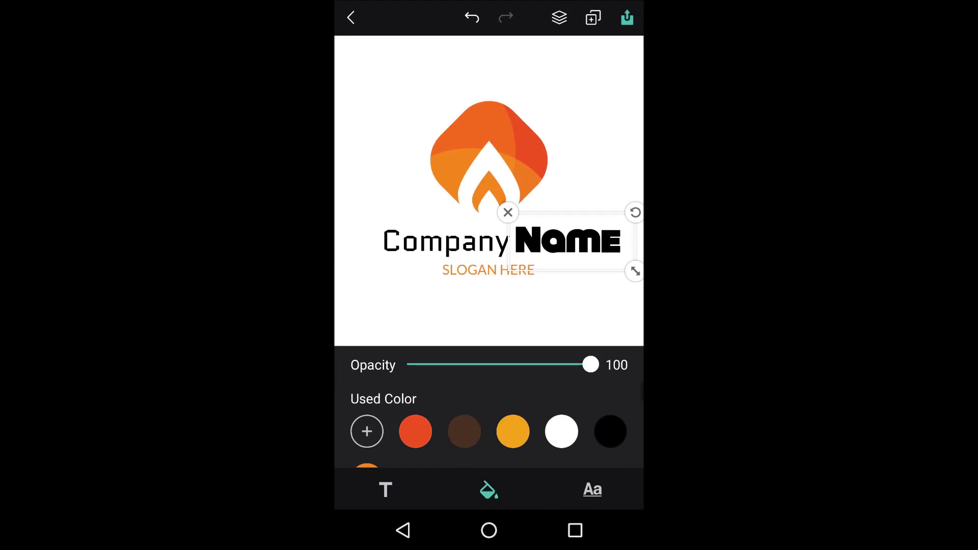
click(416, 432)
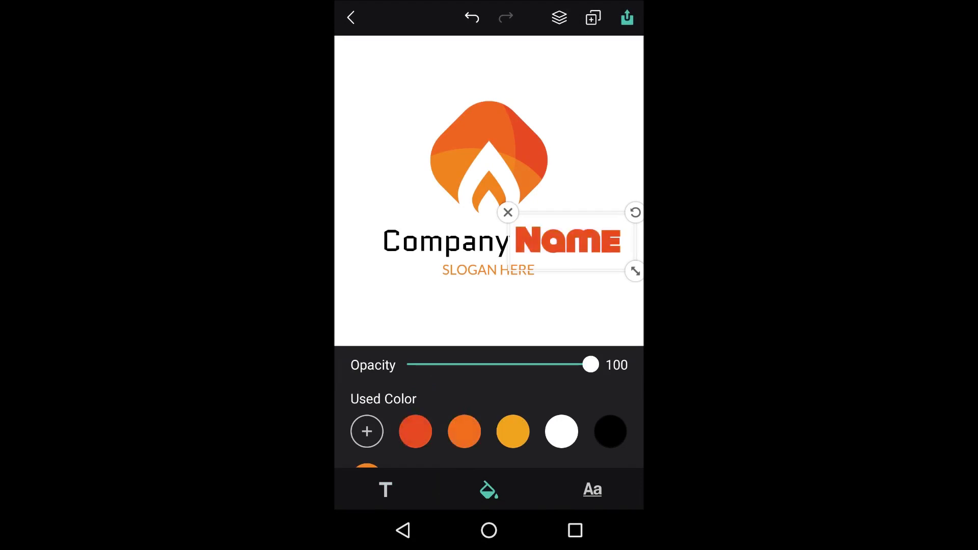
key(Escape)
Step: Open the word Company for text editing
click(446, 241)
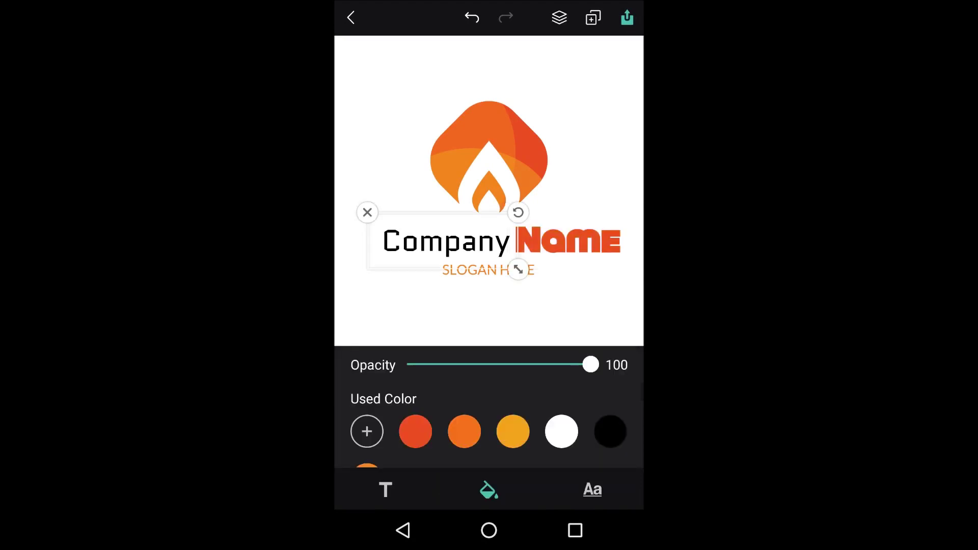
click(385, 489)
click(540, 201)
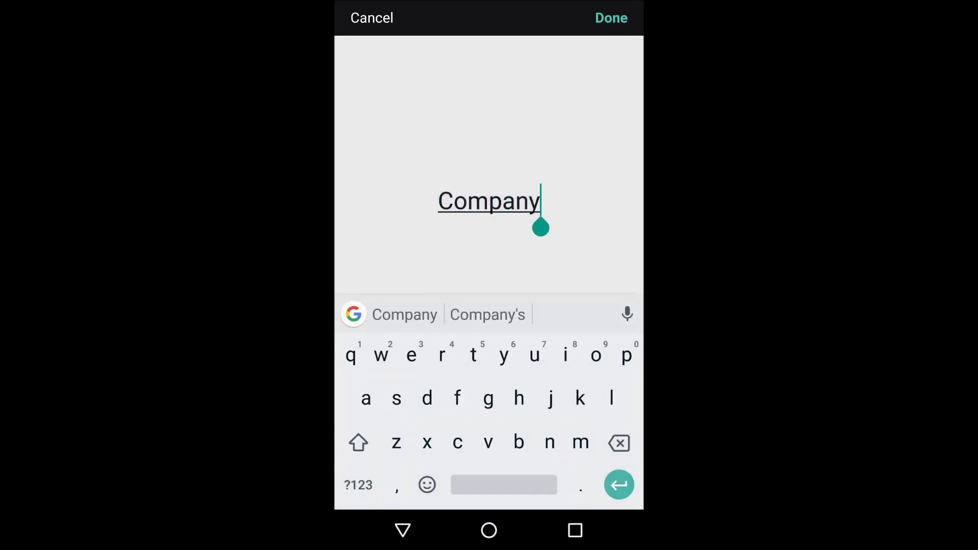